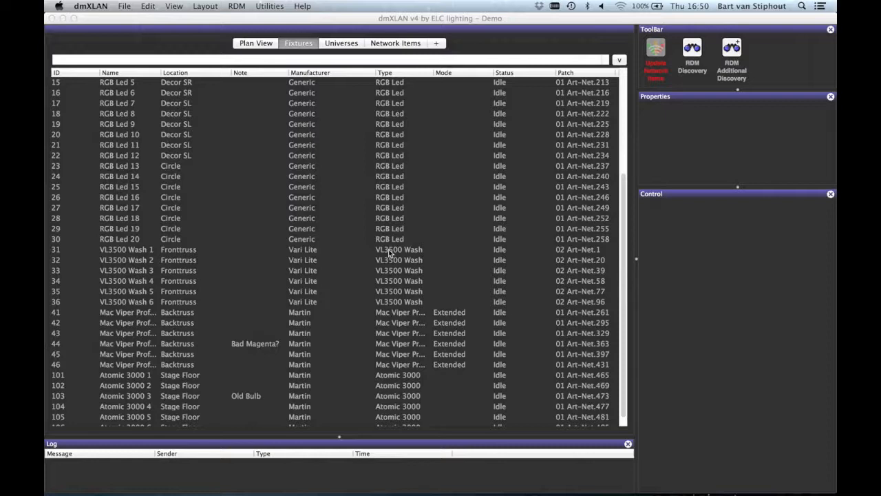
# Step: Select the VL3500 Wash fixtures 31 to 36 from the fixture list and zoom the plan view to them
pyautogui.click(390, 253)
pyautogui.keyDown('shift'); pyautogui.click(398, 301); pyautogui.keyUp('shift')
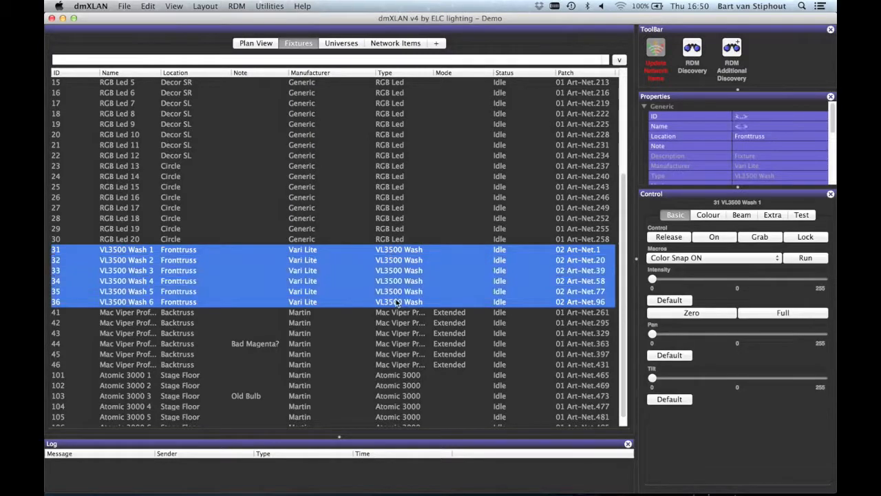
pyautogui.click(256, 42)
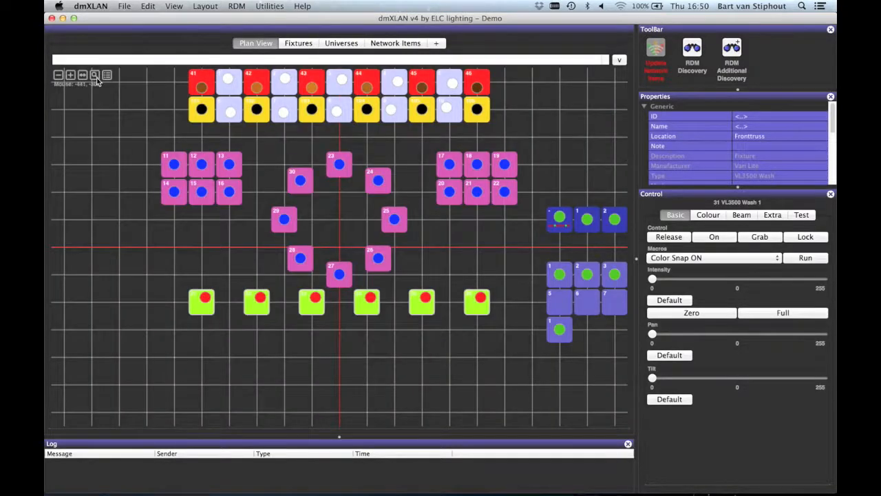
pyautogui.click(96, 77)
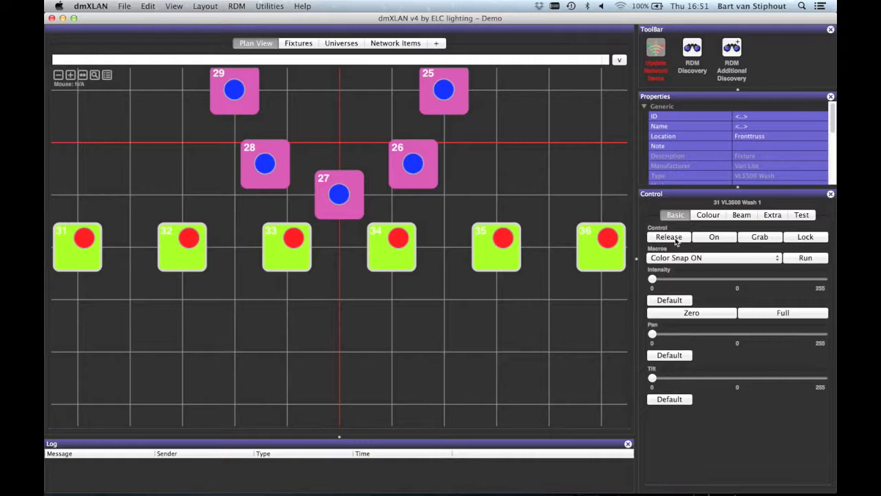
# Step: Turn the six selected wash fixtures on with their default values, and release control of them again
pyautogui.click(721, 237)
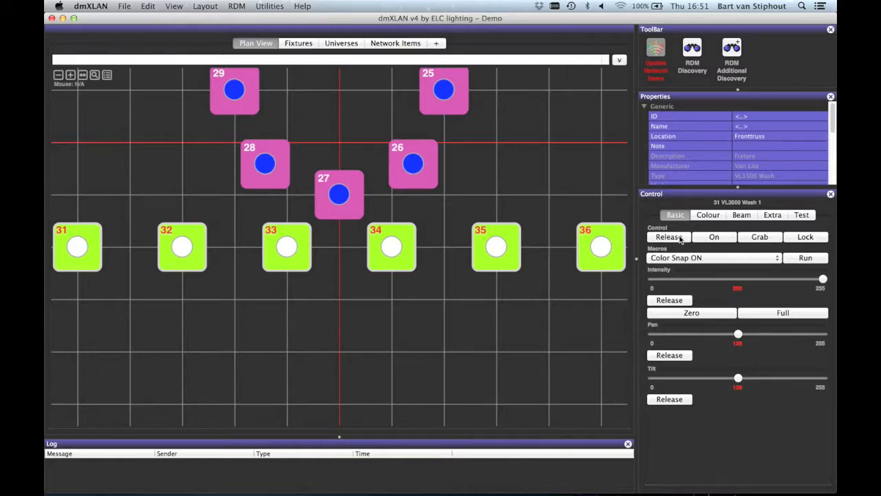
pyautogui.click(678, 237)
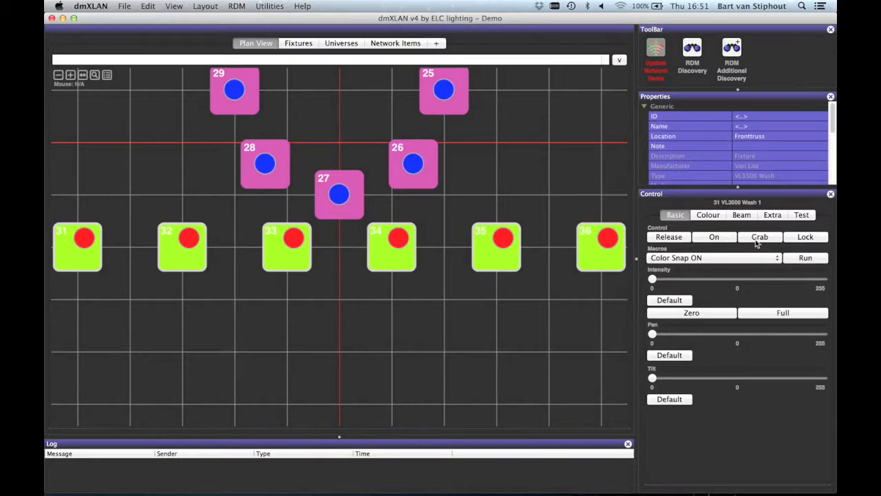
# Step: Grab and lock the incoming values of the six wash fixtures, and release control again
pyautogui.click(758, 237)
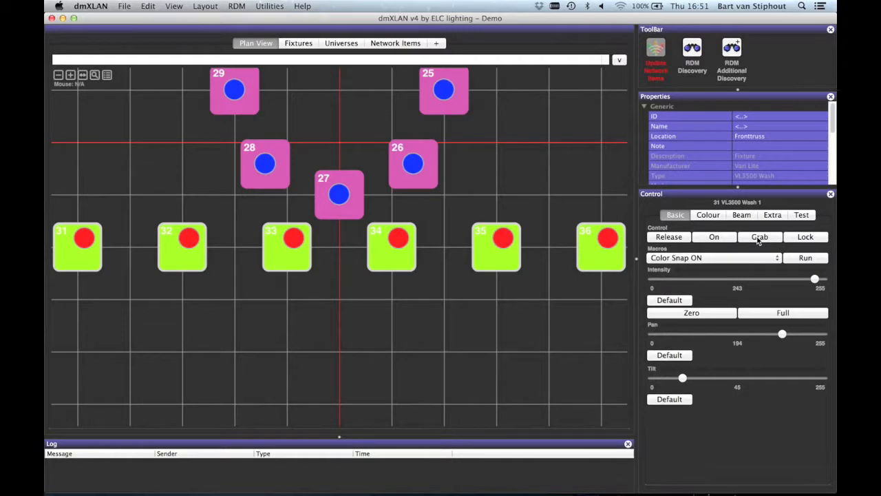
pyautogui.click(805, 237)
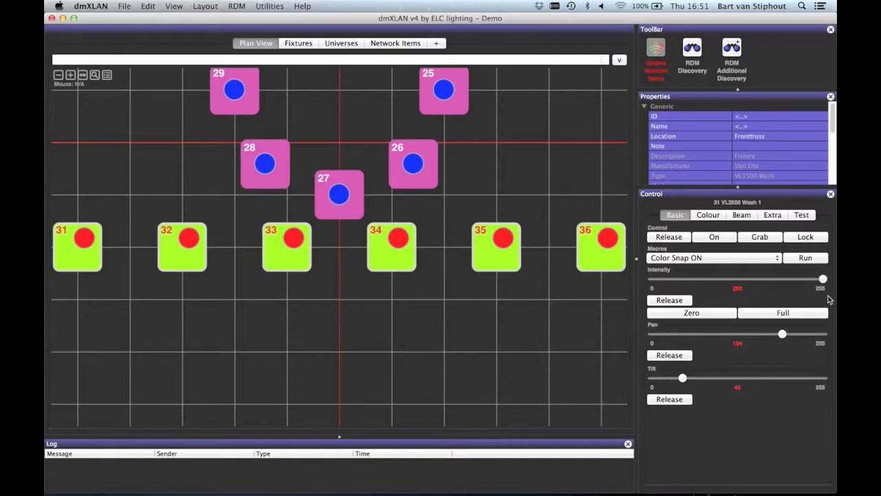
pyautogui.click(678, 237)
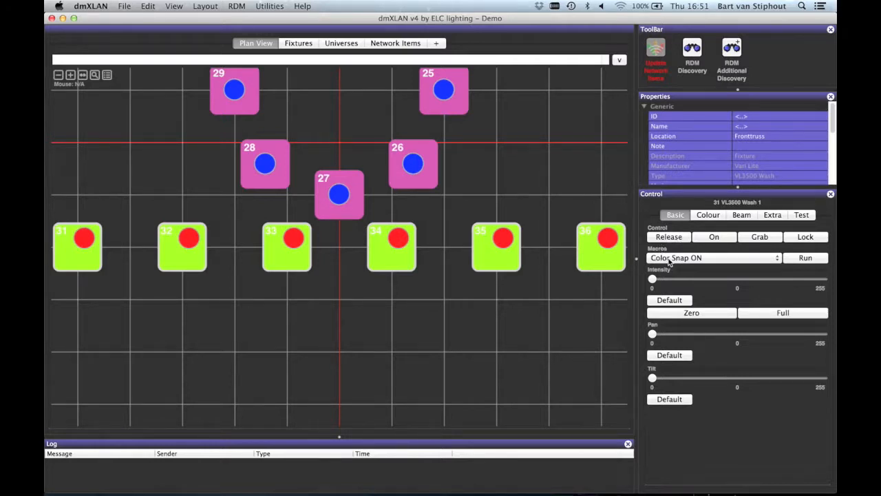
# Step: Run the Lamp On macro on the six wash fixtures and check their status in the fixture list
pyautogui.click(669, 261)
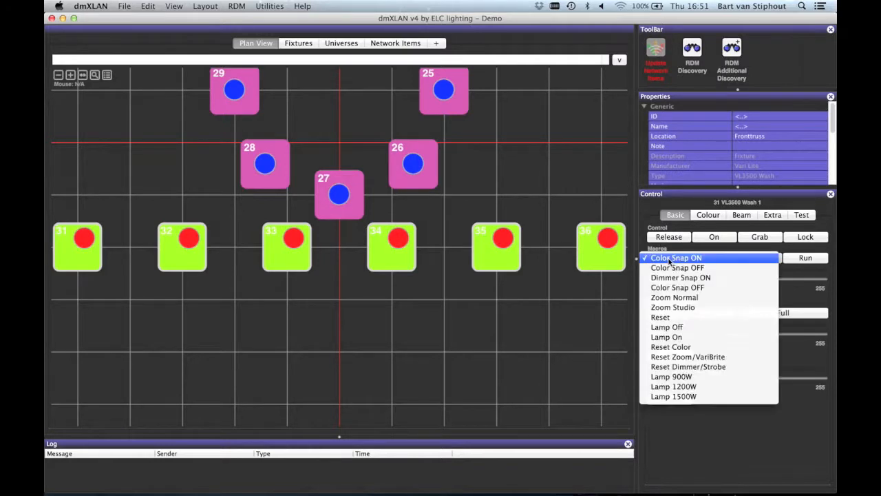
pyautogui.click(679, 337)
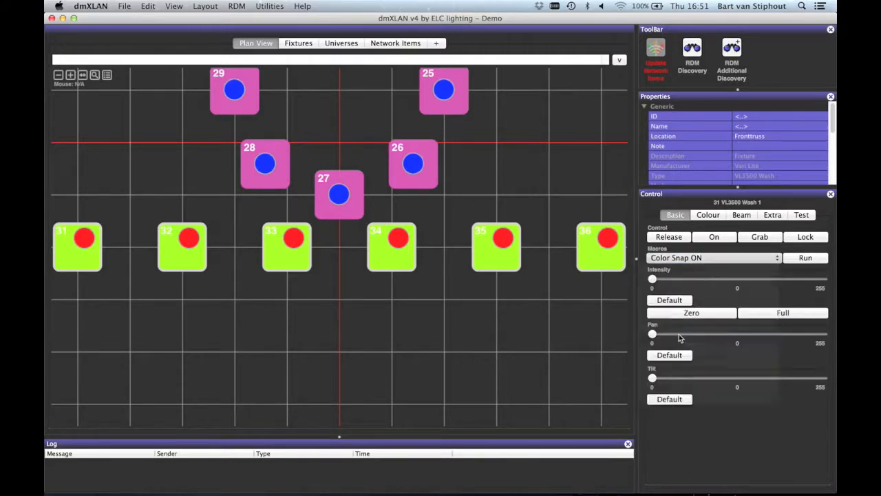
pyautogui.click(806, 258)
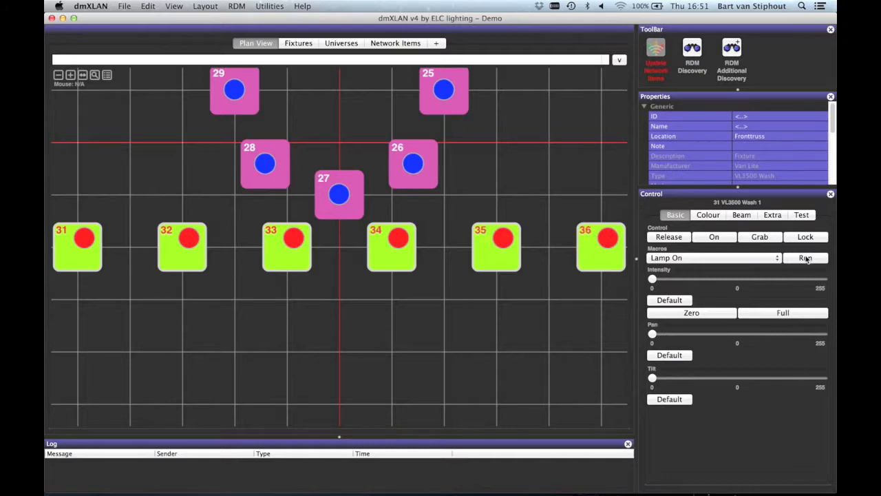
pyautogui.click(306, 44)
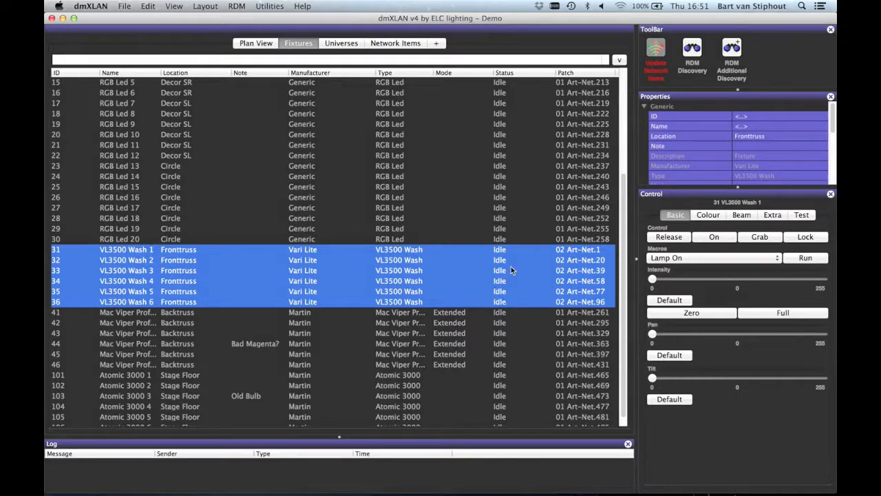
pyautogui.click(249, 44)
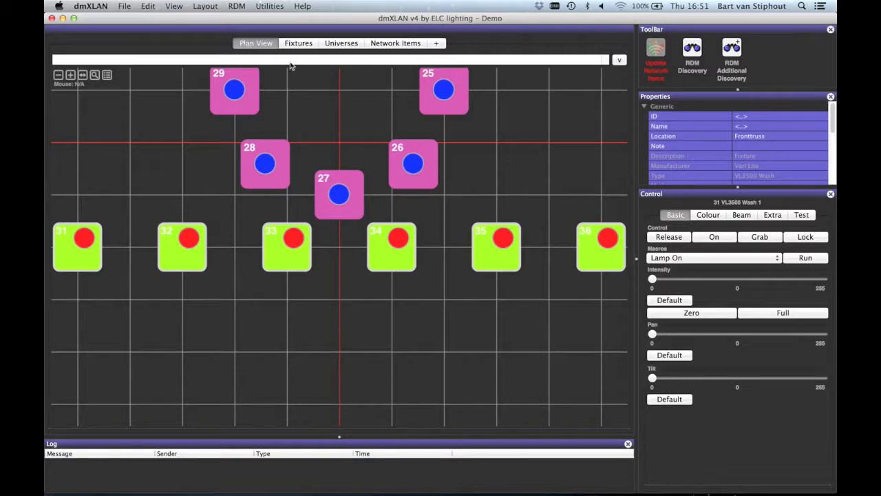
pyautogui.click(743, 257)
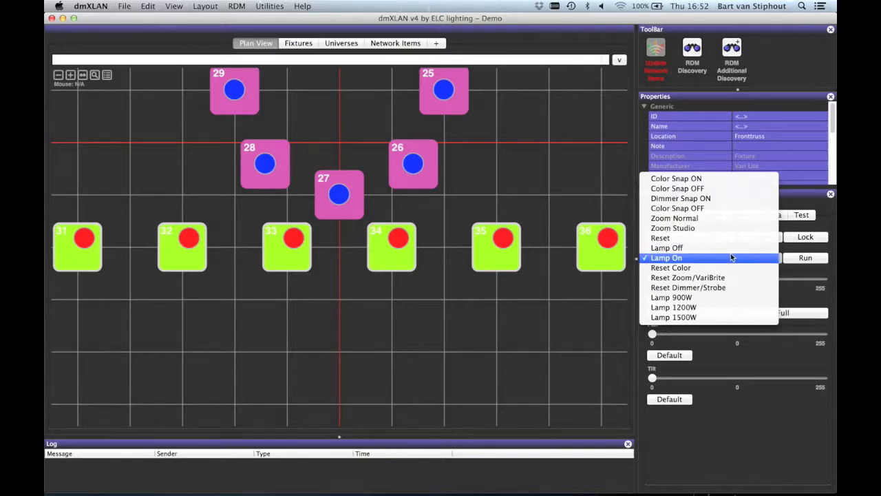
pyautogui.click(795, 292)
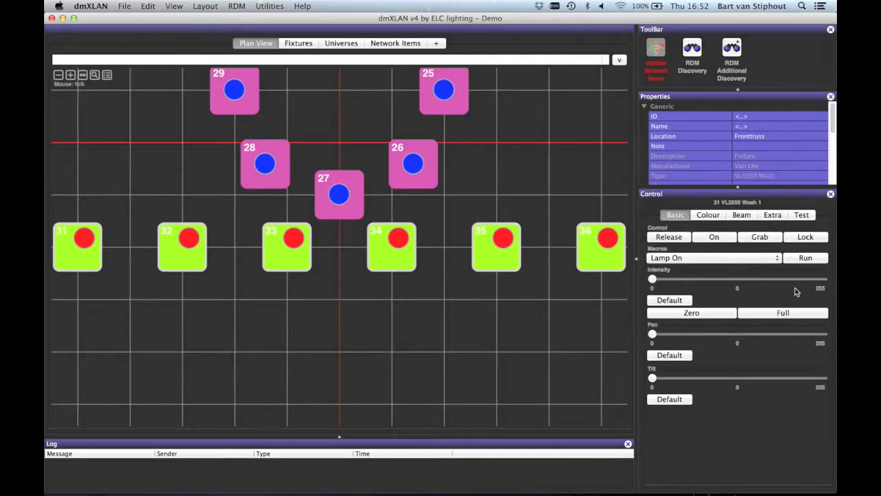
# Step: Override the intensity of the wash fixtures to 0, and release the intensity again
pyautogui.click(664, 279)
pyautogui.moveTo(664, 279)
pyautogui.mouseDown()
pyautogui.moveTo(826, 275)
pyautogui.moveTo(650, 281)
pyautogui.mouseUp()
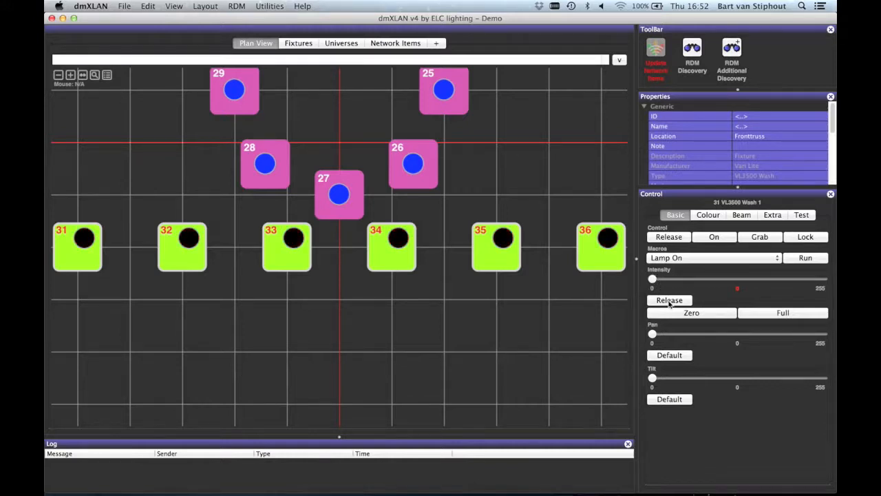
pyautogui.click(669, 301)
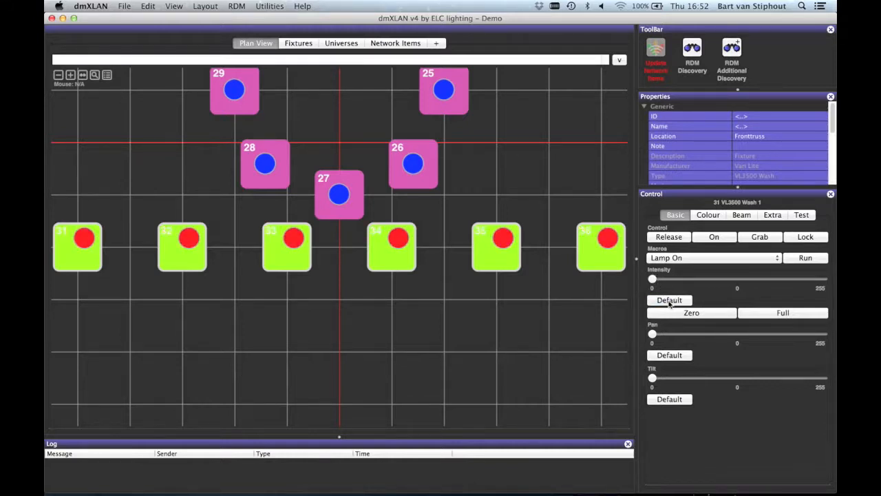
# Step: Turn the wash fixtures on, release only their pan, and set the pan back to its default value
pyautogui.click(702, 237)
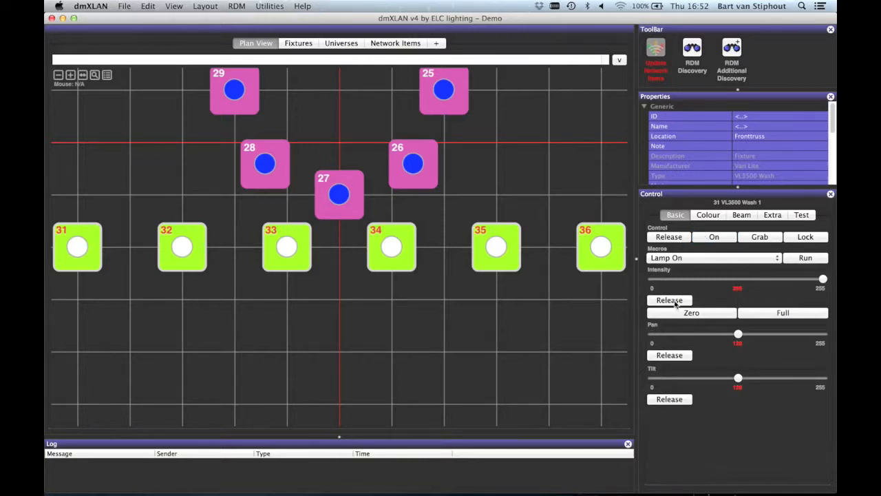
pyautogui.click(680, 356)
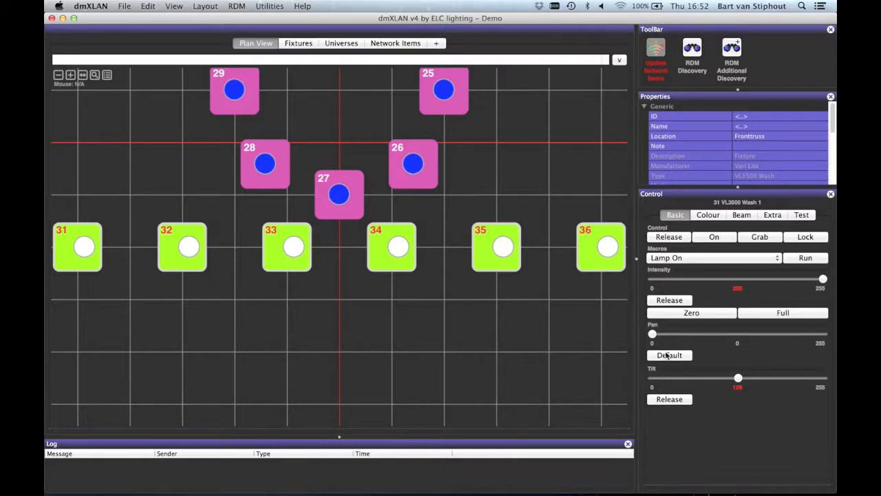
pyautogui.click(665, 355)
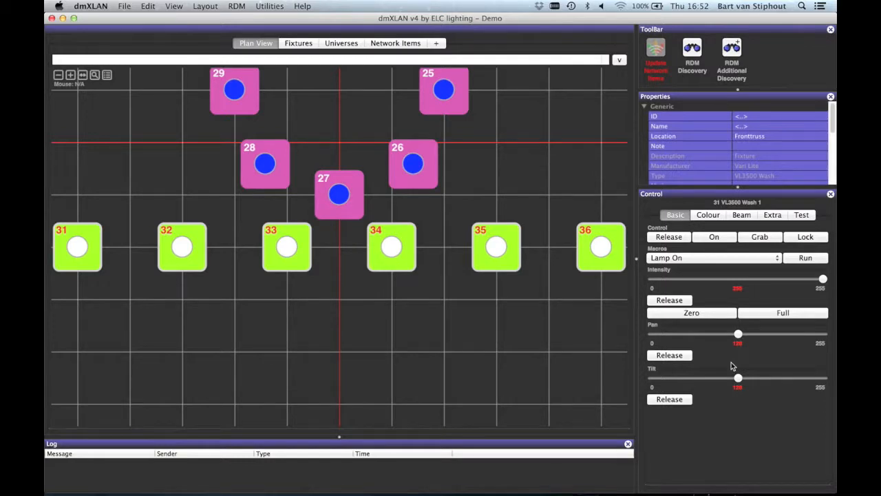
# Step: Examine the colour, beam and extra parameters available for the selected wash fixtures
pyautogui.click(712, 215)
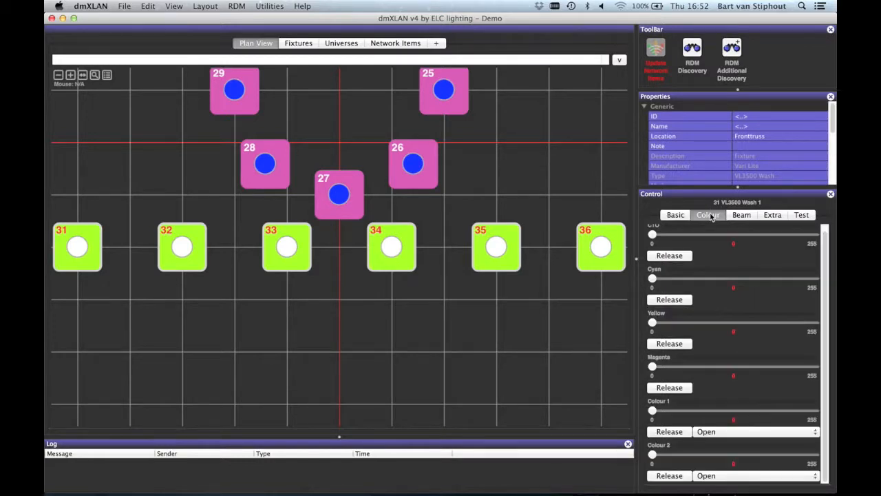
pyautogui.scroll(1, 717, 232)
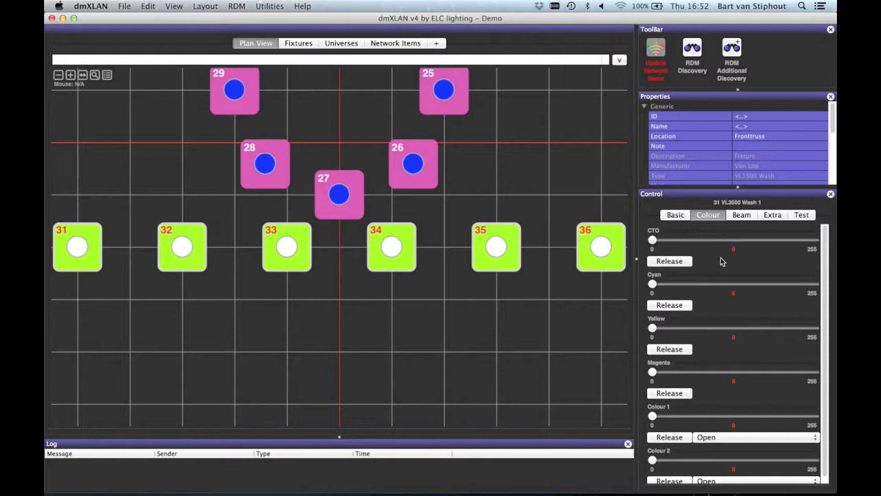
pyautogui.scroll(-1, 721, 257)
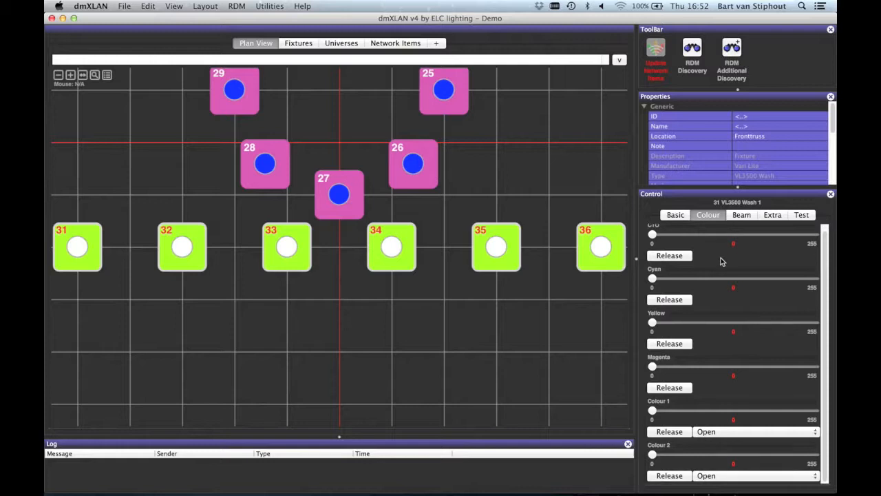
pyautogui.click(743, 217)
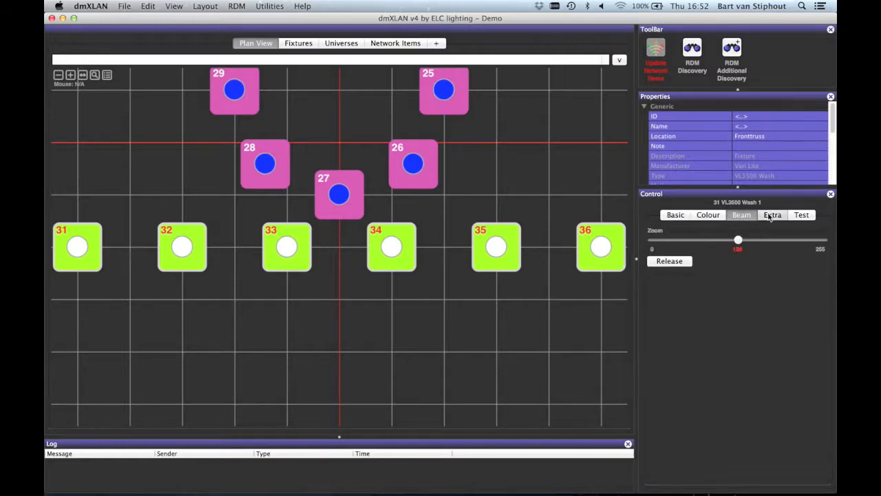
pyautogui.click(770, 216)
pyautogui.scroll(1, 749, 305)
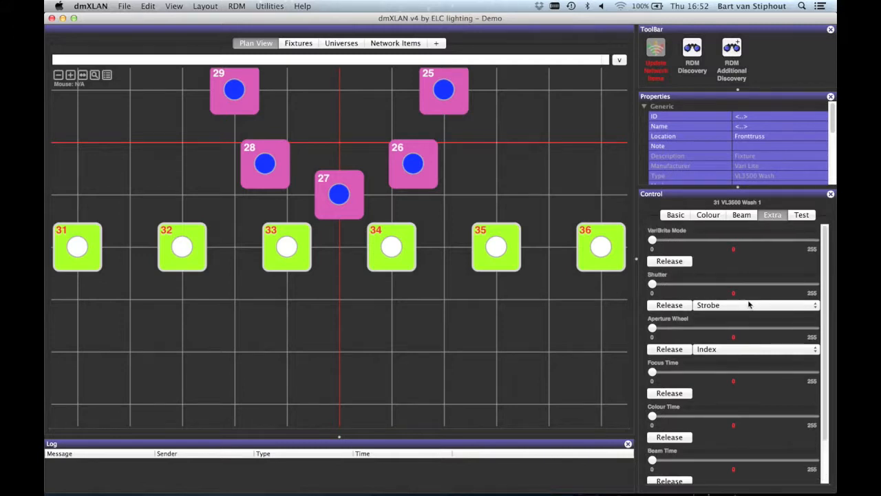
pyautogui.scroll(-3, 749, 305)
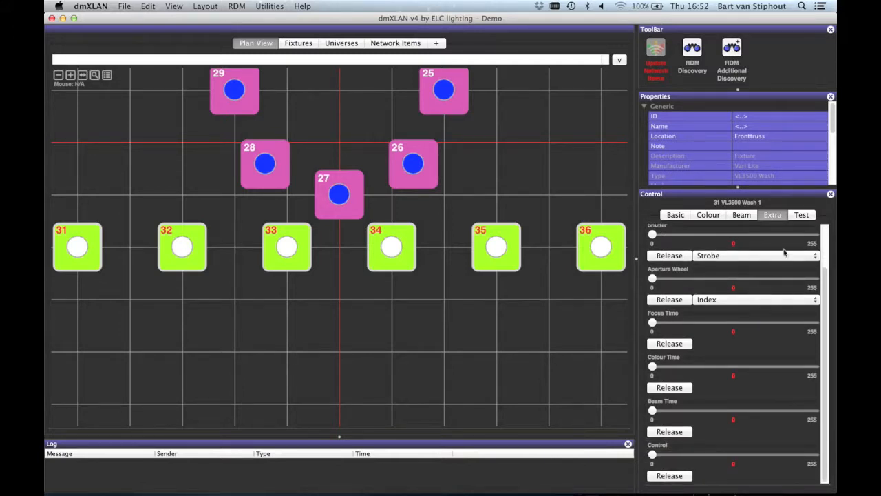
# Step: Release control of all parameters of the six wash fixtures from the basic controls
pyautogui.click(682, 216)
pyautogui.click(674, 238)
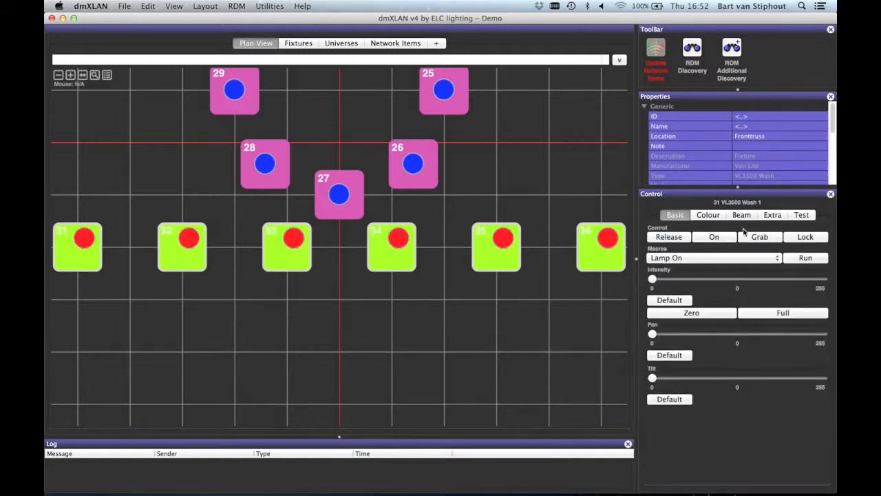
# Step: Start the Address Test on the six wash fixtures and lower its speed to 83
pyautogui.click(801, 216)
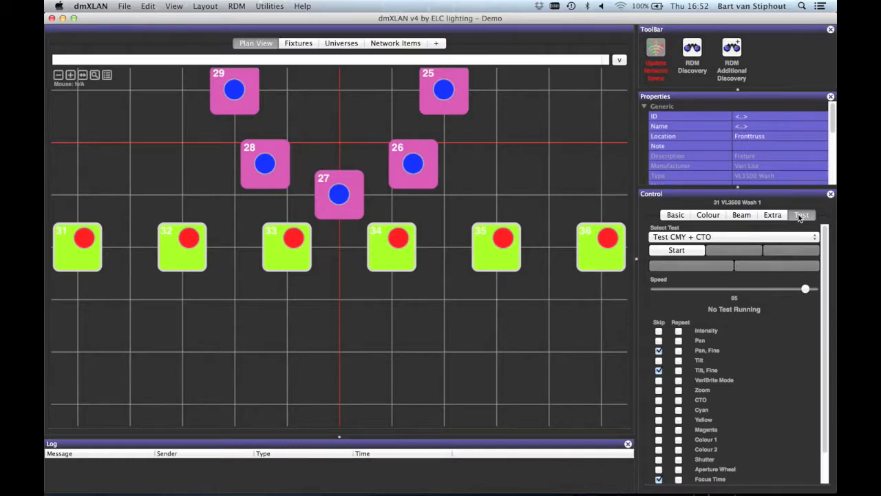
pyautogui.click(754, 237)
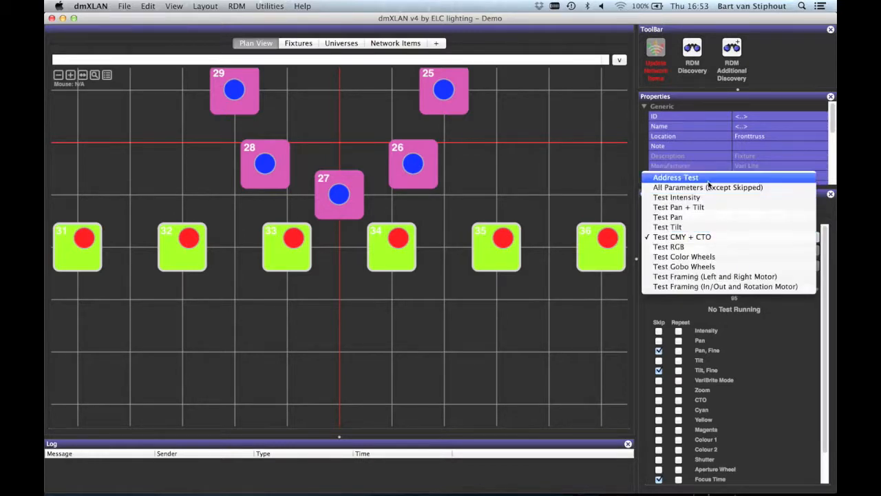
pyautogui.click(708, 182)
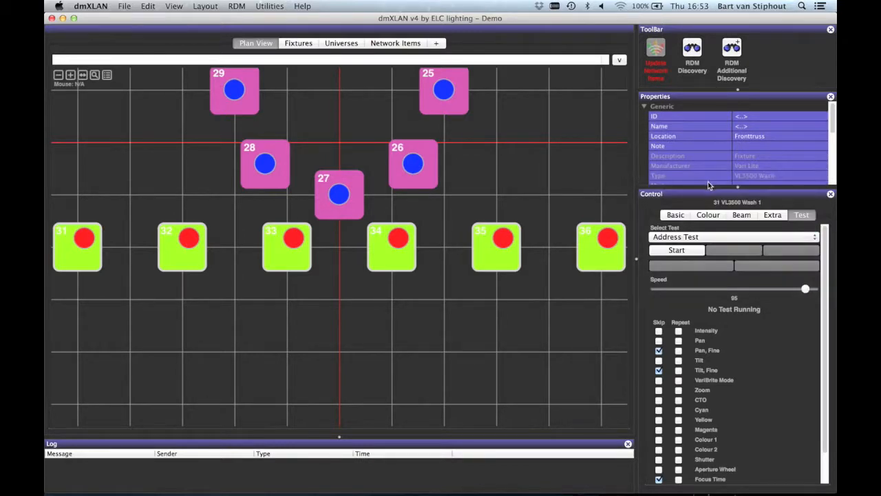
pyautogui.click(696, 251)
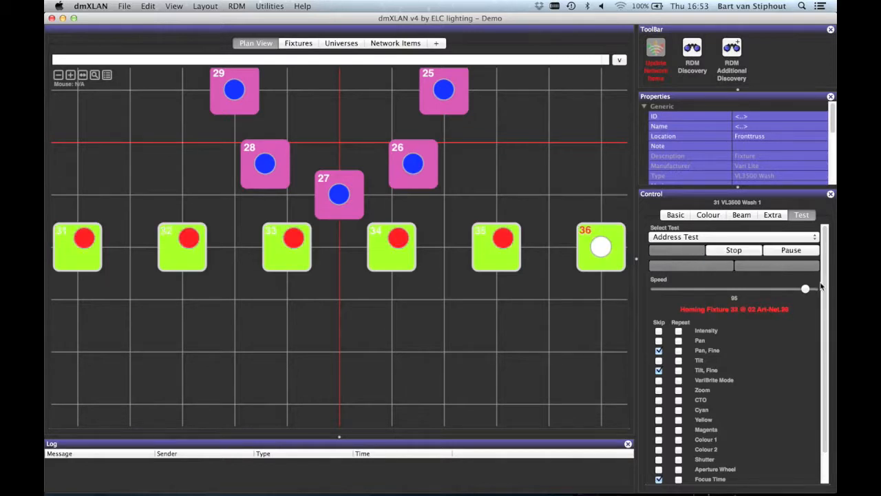
pyautogui.moveTo(806, 289); pyautogui.dragTo(788, 291)
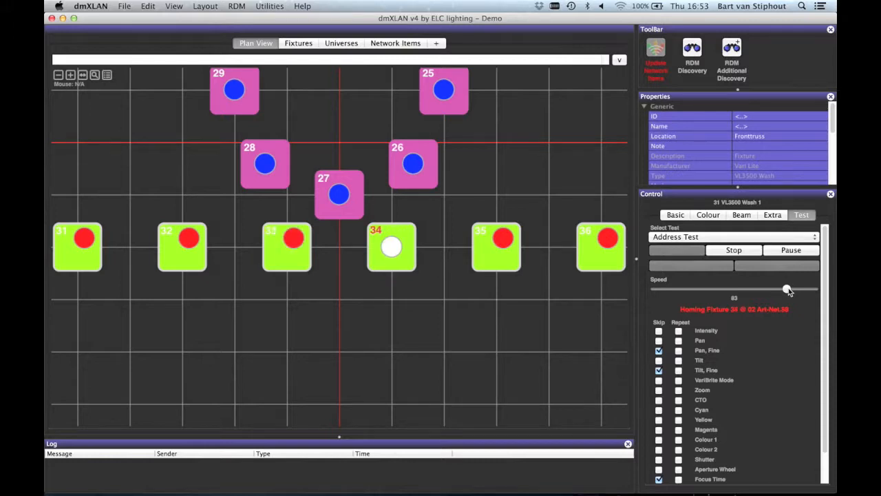
# Step: Pause the running Address Test and step it forward manually through the fixtures to fixture 35
pyautogui.click(791, 250)
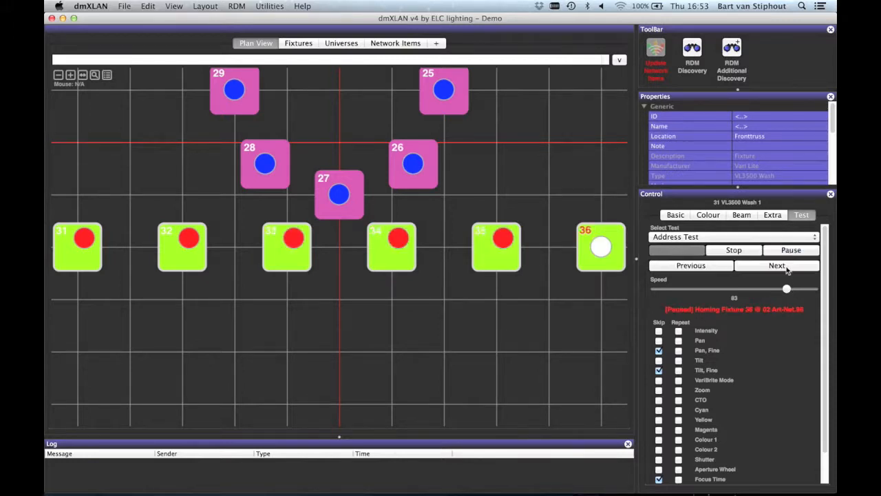
pyautogui.click(778, 266)
pyautogui.click(787, 269)
pyautogui.click(787, 269)
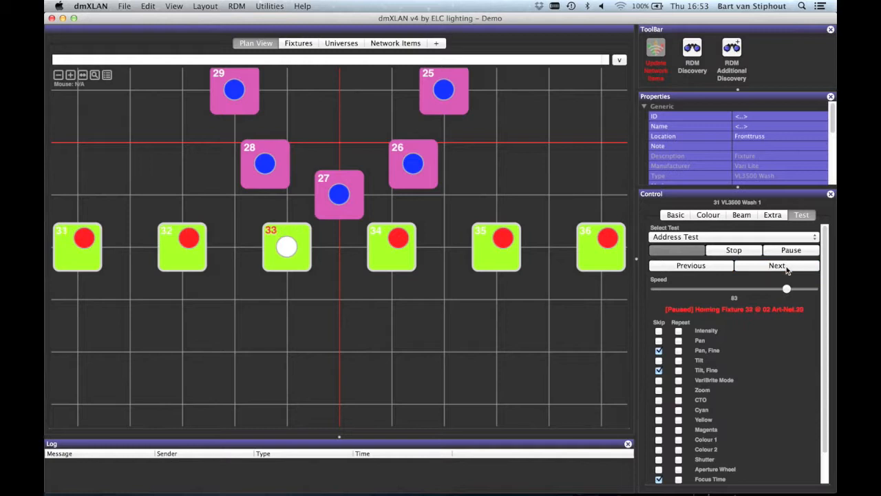
pyautogui.click(787, 269)
pyautogui.click(787, 269)
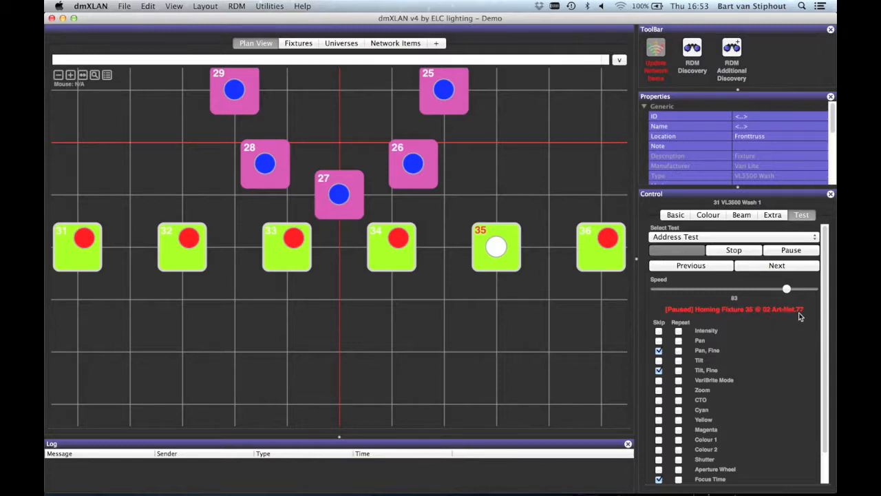
# Step: Stop the Address Test and start the All Parameters (Except Skipped) test on the six wash fixtures
pyautogui.click(734, 252)
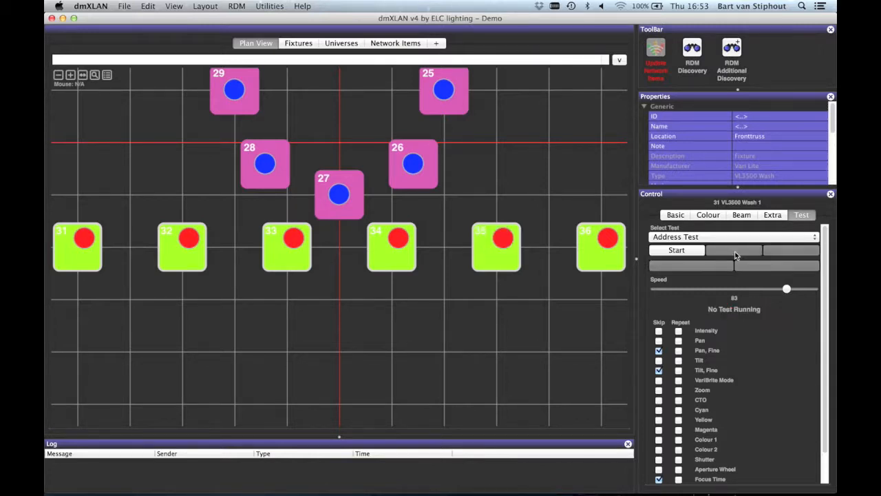
pyautogui.click(705, 238)
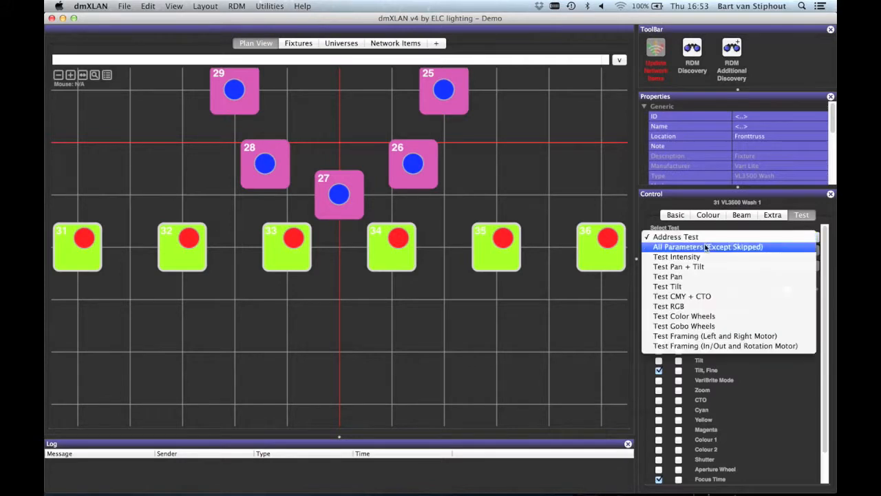
pyautogui.click(705, 246)
pyautogui.click(700, 251)
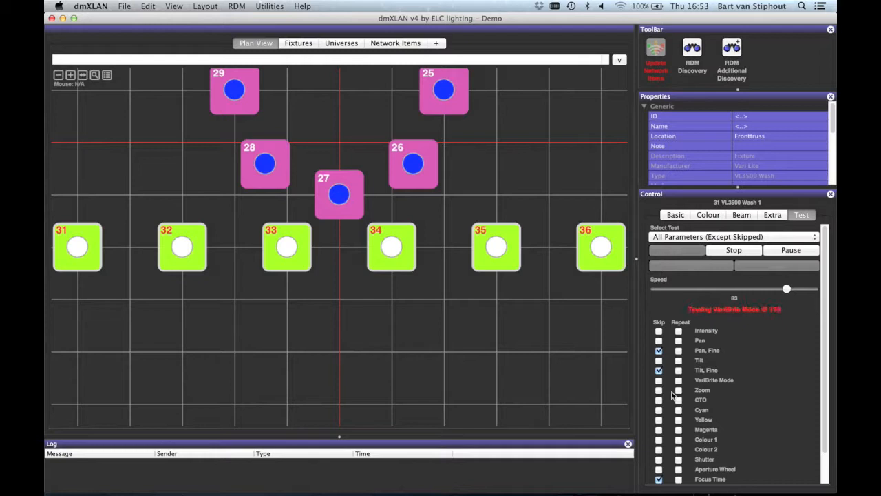
# Step: Turn repeat for Magenta on and off again during the running test, and stop the test
pyautogui.scroll(-3, 673, 394)
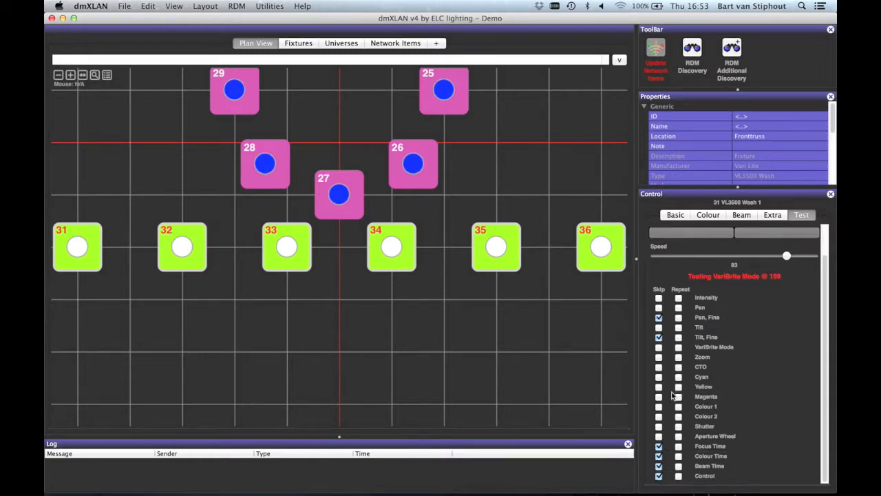
pyautogui.scroll(3, 672, 394)
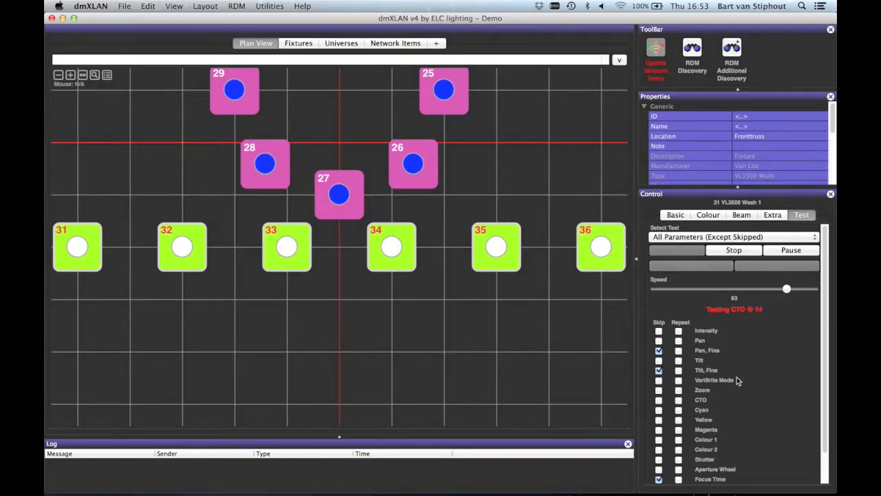
pyautogui.scroll(-2, 736, 377)
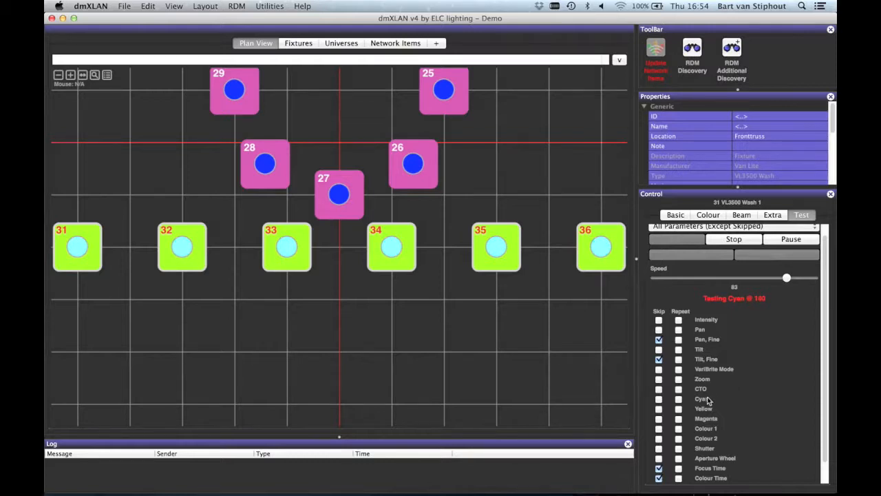
pyautogui.click(679, 419)
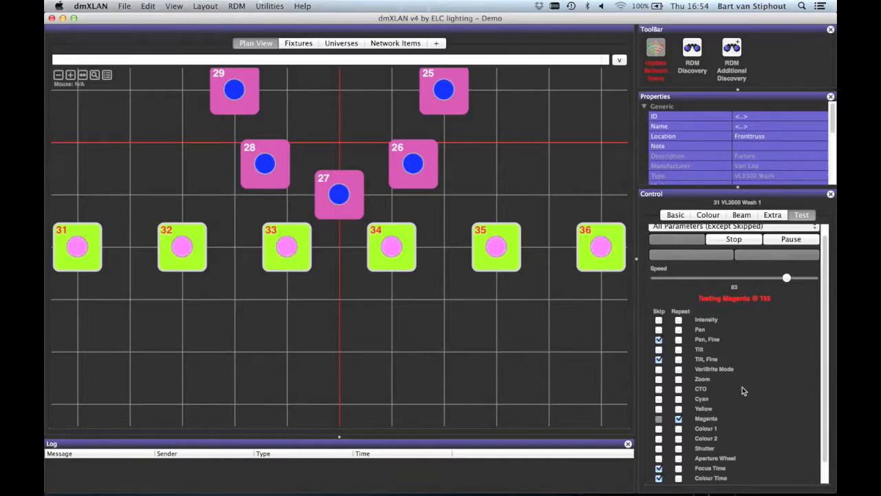
pyautogui.click(679, 419)
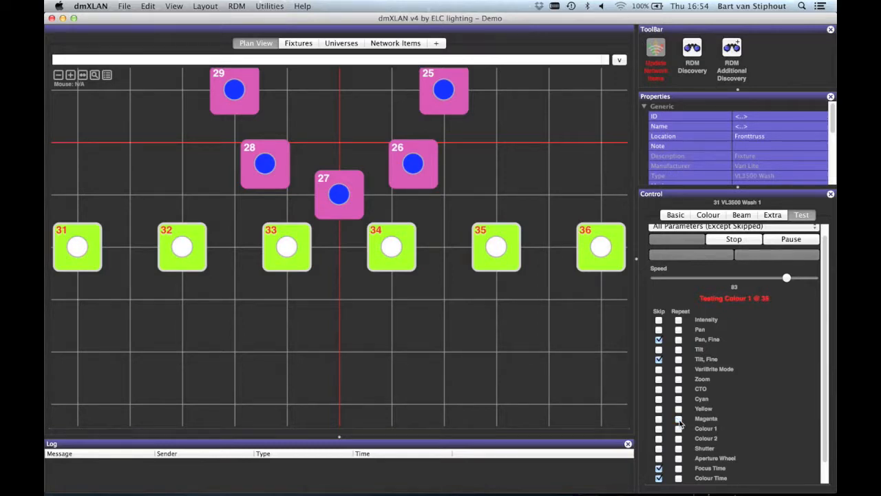
pyautogui.click(741, 239)
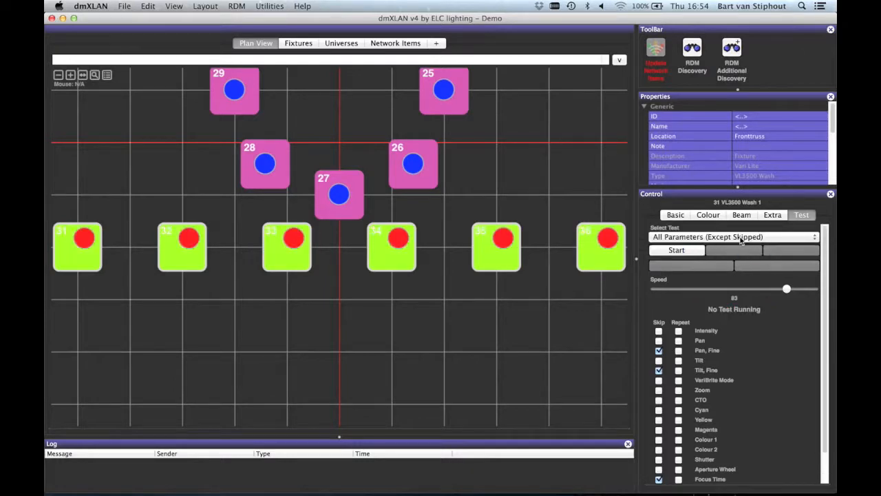
# Step: Run the Test Pan + Tilt routine on the six wash fixtures and stop it
pyautogui.click(741, 239)
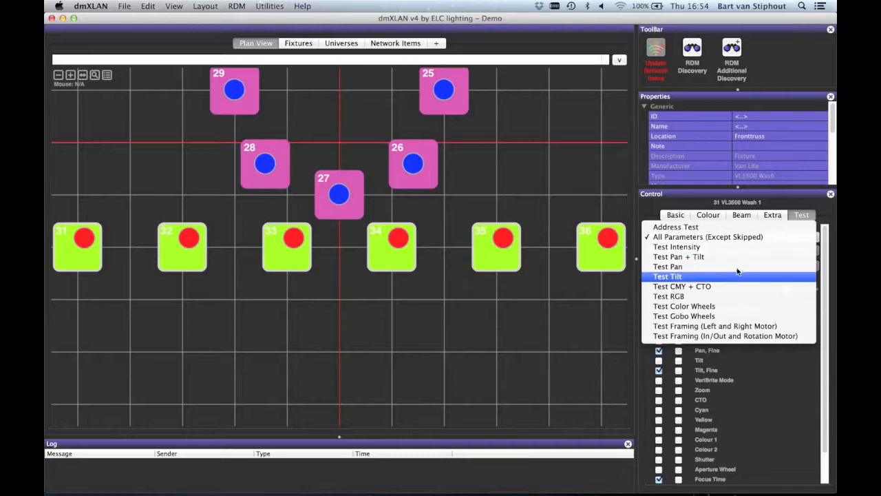
pyautogui.click(734, 263)
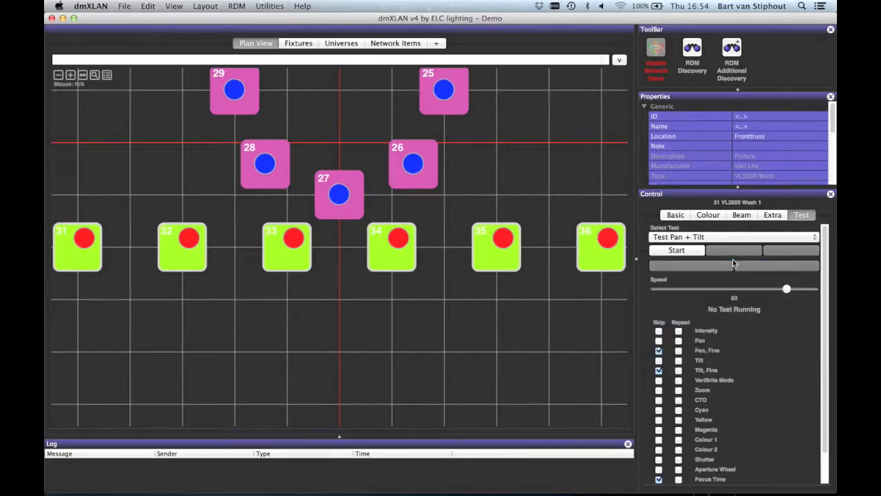
pyautogui.click(694, 250)
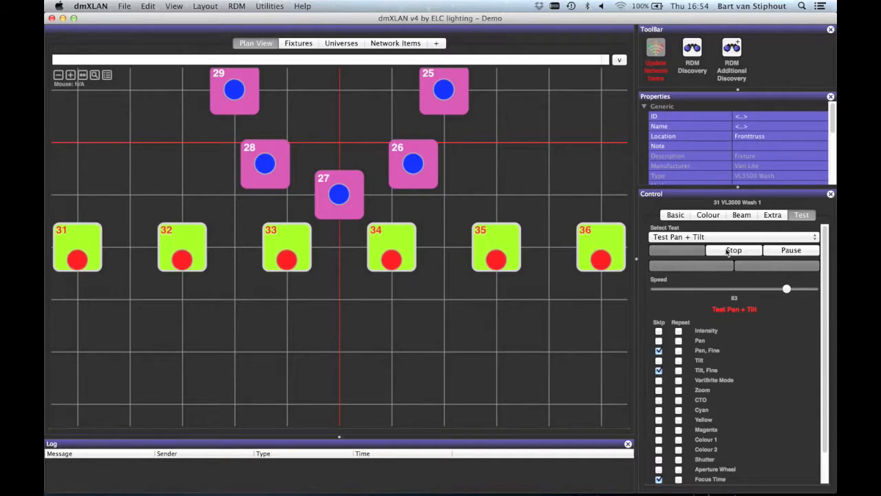
pyautogui.click(728, 252)
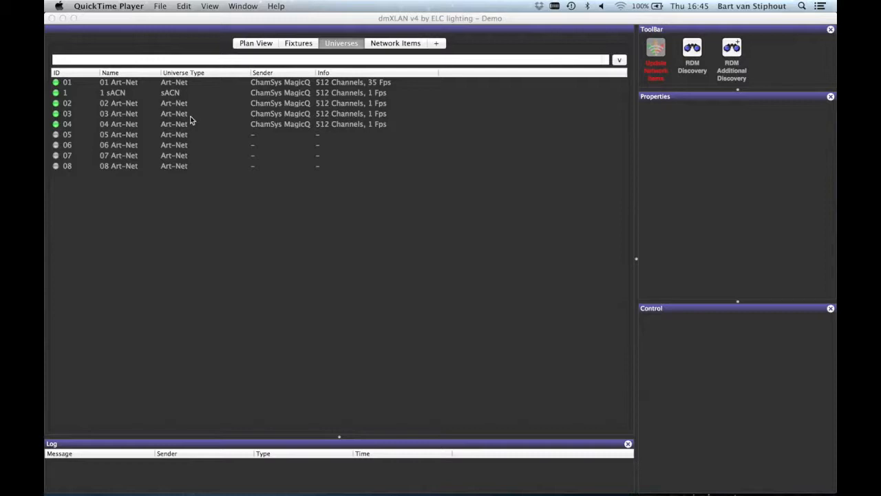
# Step: Open the channel view of the 04 Art-Net universe
pyautogui.click(192, 124)
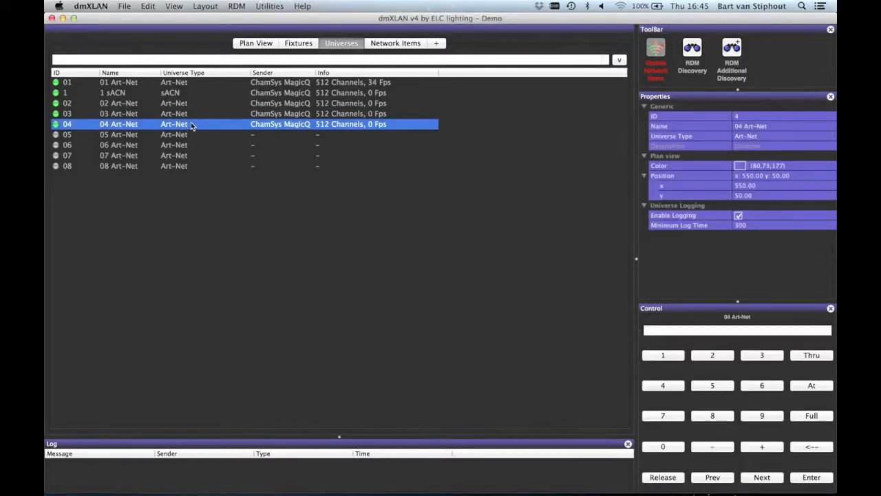
pyautogui.rightClick(230, 128)
pyautogui.press('Down')
pyautogui.press('Down')
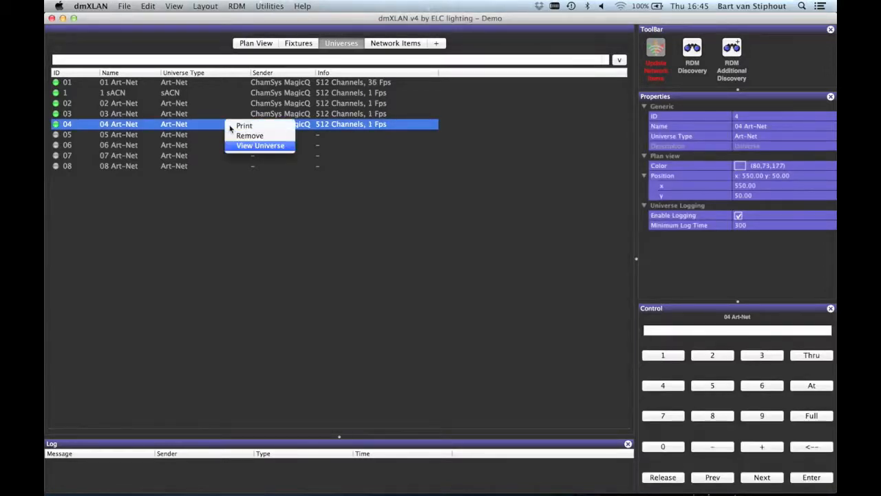
pyautogui.press('Return')
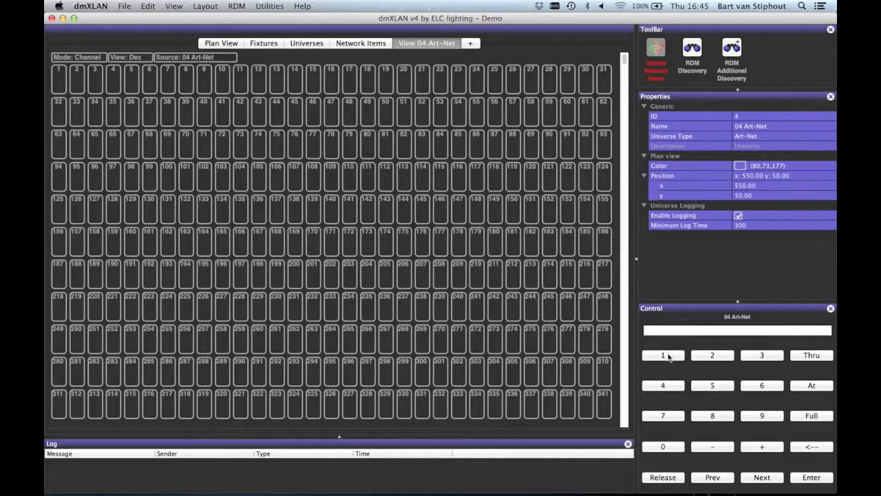
# Step: Highlight single channels of universe 04 Art-Net at 80, stepping up to channel 6, and release them
pyautogui.click(669, 356)
pyautogui.click(804, 477)
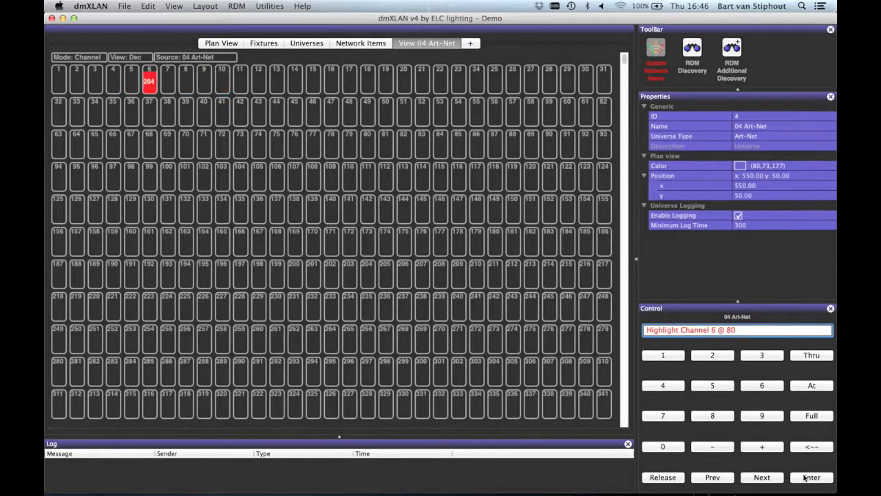
pyautogui.click(669, 479)
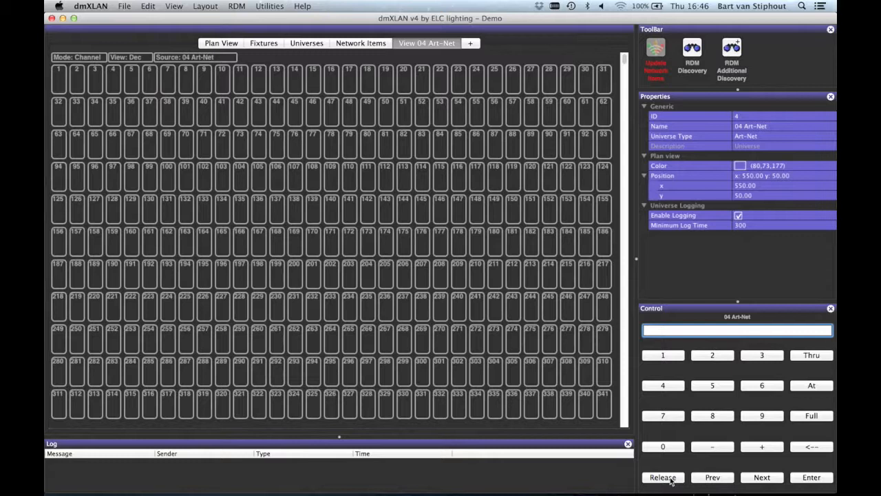
# Step: Set channel 1 to Full, change its level to 50, and release it
pyautogui.click(664, 355)
pyautogui.click(809, 417)
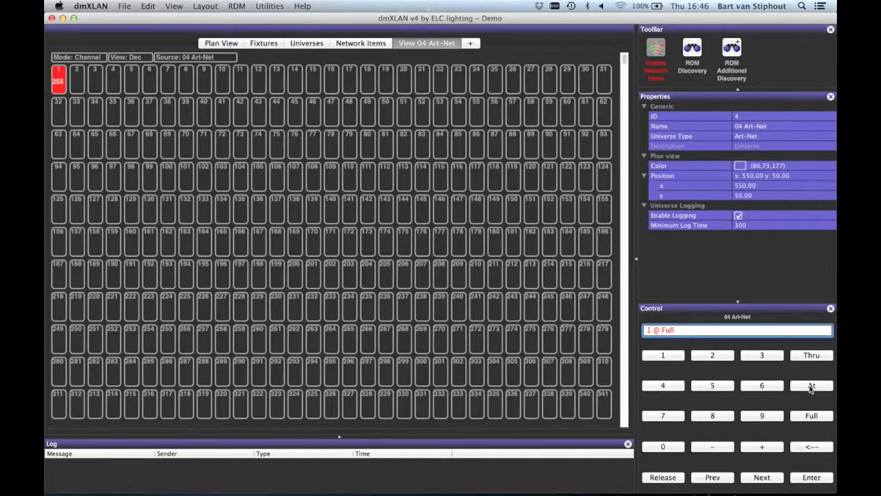
pyautogui.click(811, 387)
pyautogui.click(724, 387)
pyautogui.click(679, 451)
pyautogui.click(802, 481)
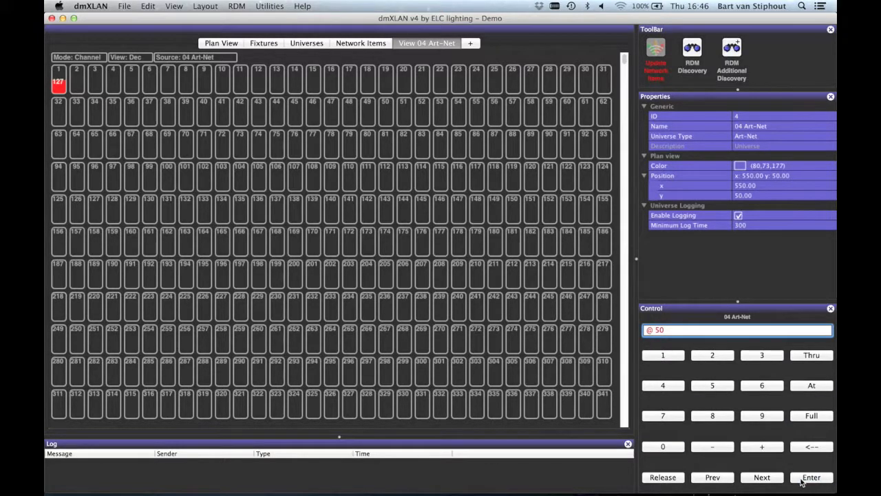
pyautogui.click(675, 480)
# Step: Set channels 1 thru 12 of universe 04 Art-Net to a level of 50
pyautogui.click(678, 358)
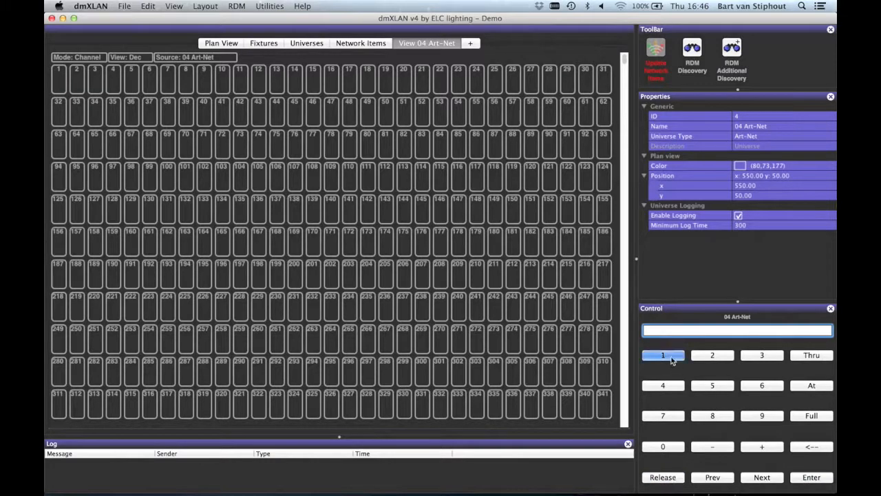
pyautogui.click(802, 359)
pyautogui.click(683, 359)
pyautogui.click(706, 362)
pyautogui.click(807, 388)
pyautogui.click(718, 389)
pyautogui.click(673, 451)
pyautogui.click(801, 479)
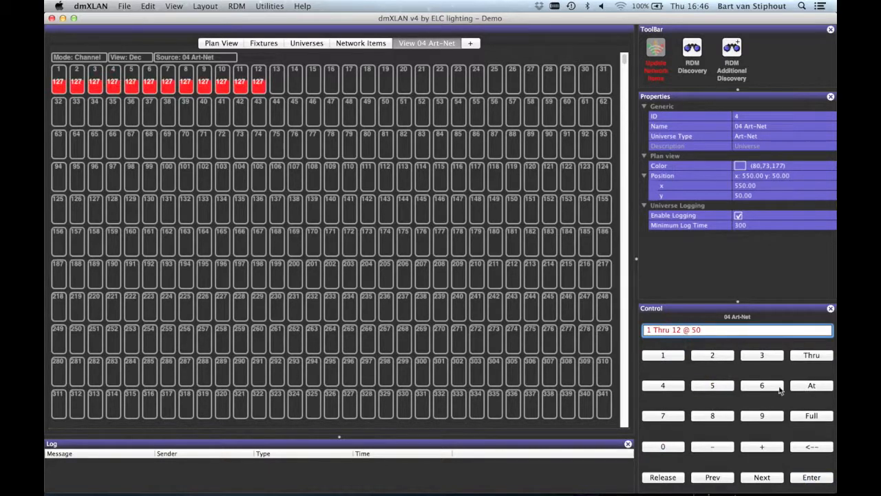
# Step: Add channels 14 thru 18 to the controlled channels at a level of 80
pyautogui.click(762, 447)
pyautogui.click(672, 357)
pyautogui.click(674, 387)
pyautogui.click(814, 360)
pyautogui.click(732, 417)
pyautogui.click(803, 478)
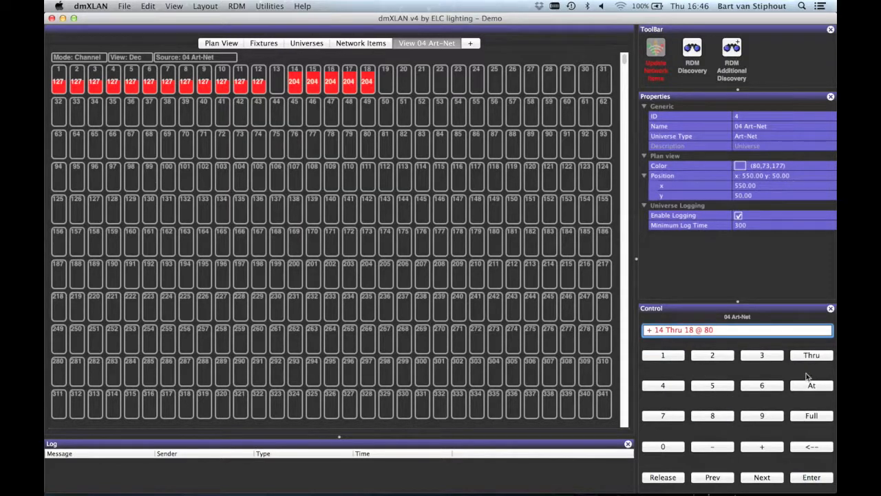
# Step: Set all currently controlled channels to a level of 20
pyautogui.click(811, 387)
pyautogui.click(723, 357)
pyautogui.click(681, 449)
pyautogui.click(804, 478)
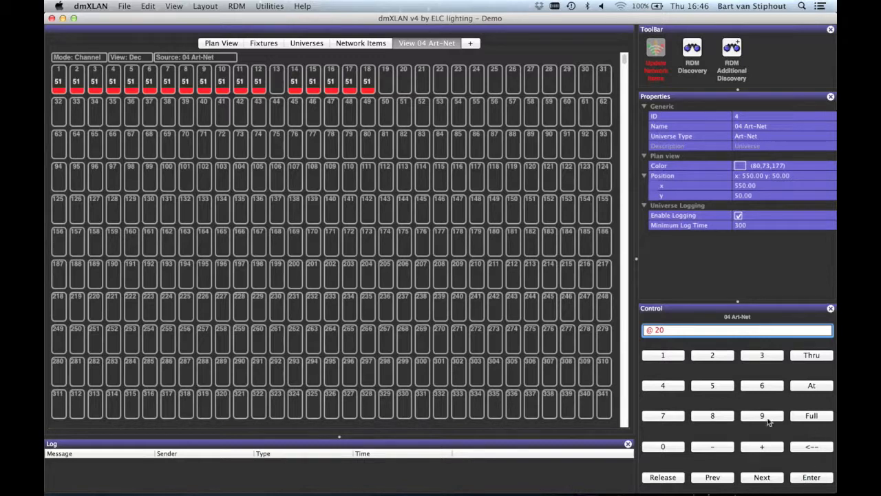
# Step: Remove channels 5 thru 8 from the controlled channels, and release the remaining ones
pyautogui.click(721, 449)
pyautogui.click(714, 387)
pyautogui.click(807, 357)
pyautogui.click(724, 419)
pyautogui.click(794, 476)
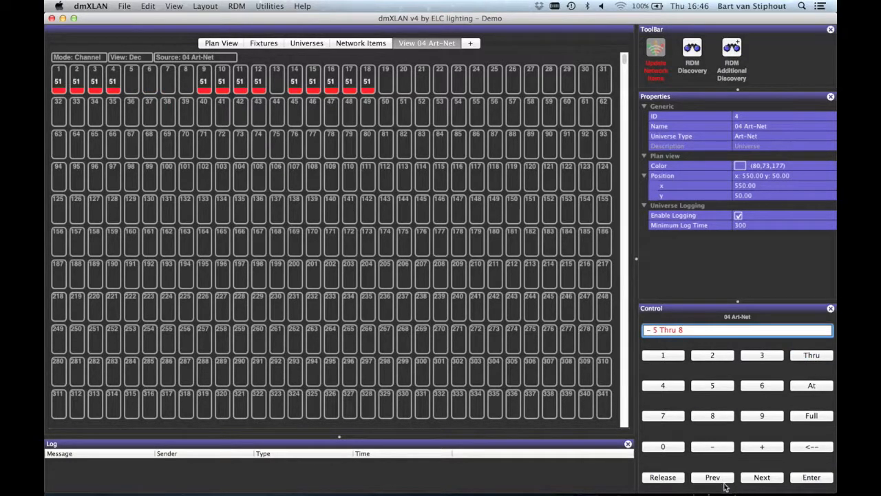
pyautogui.click(663, 477)
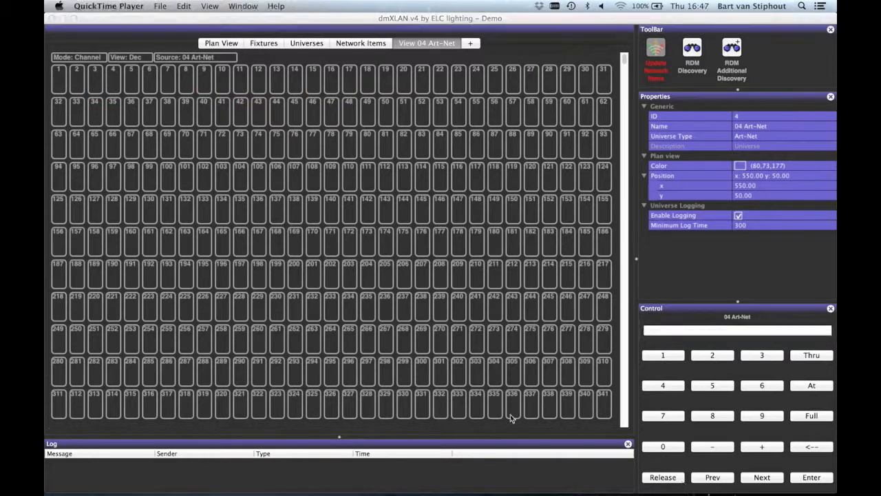
# Step: Close the 04 Art-Net channel view and identify the Stage Floor node in the network items
pyautogui.rightClick(415, 48)
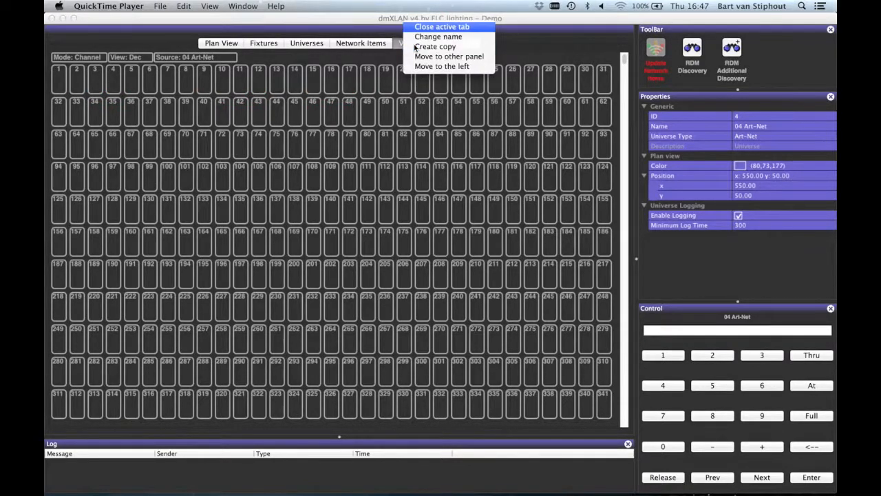
pyautogui.click(422, 27)
pyautogui.click(181, 115)
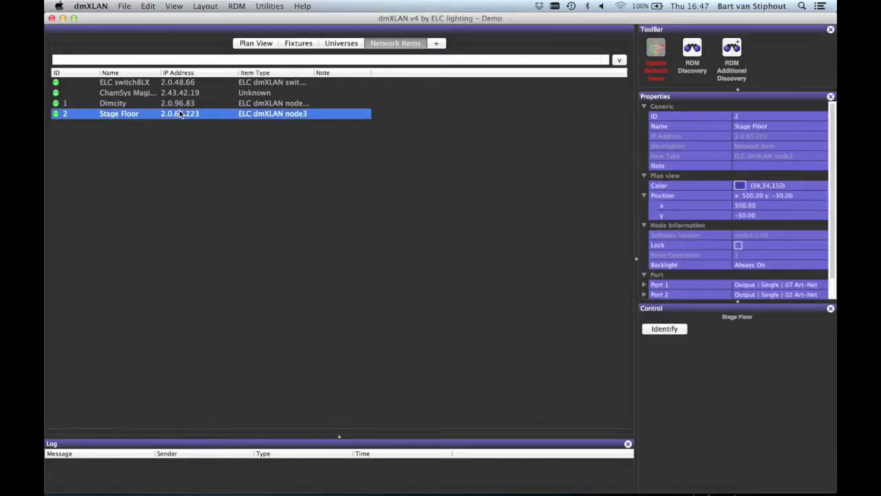
pyautogui.click(673, 330)
# Step: Run the cable tests on port 3 and port 1 of the ELC switch8LX, and identify the switch
pyautogui.click(218, 83)
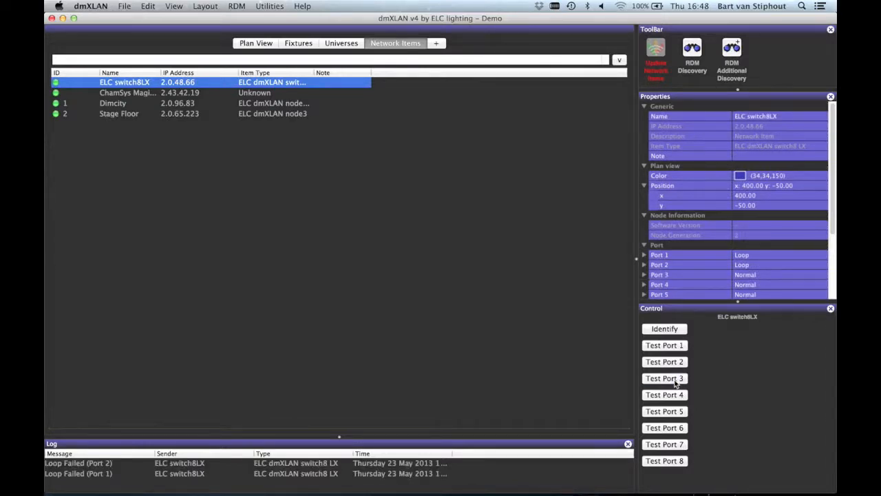
pyautogui.click(674, 384)
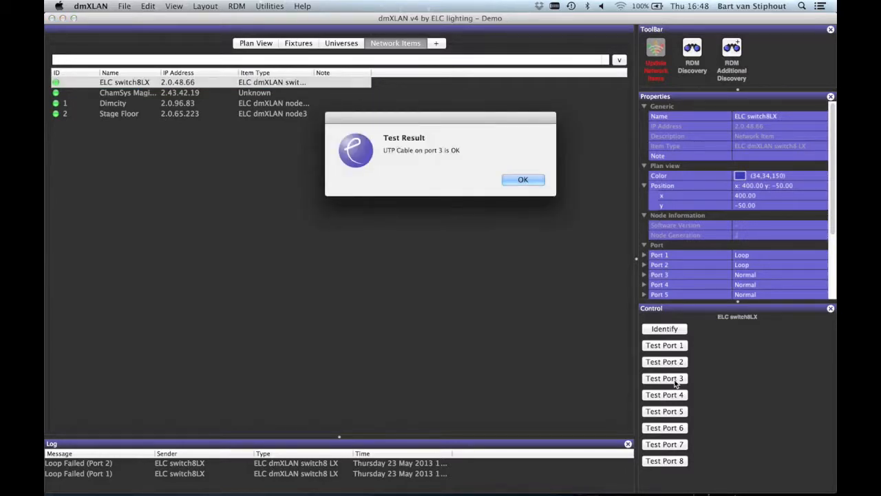
pyautogui.click(521, 179)
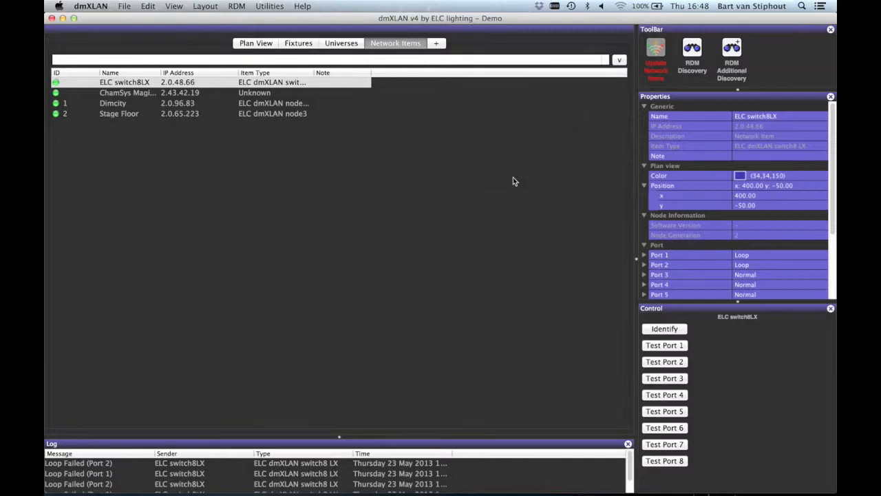
pyautogui.click(667, 347)
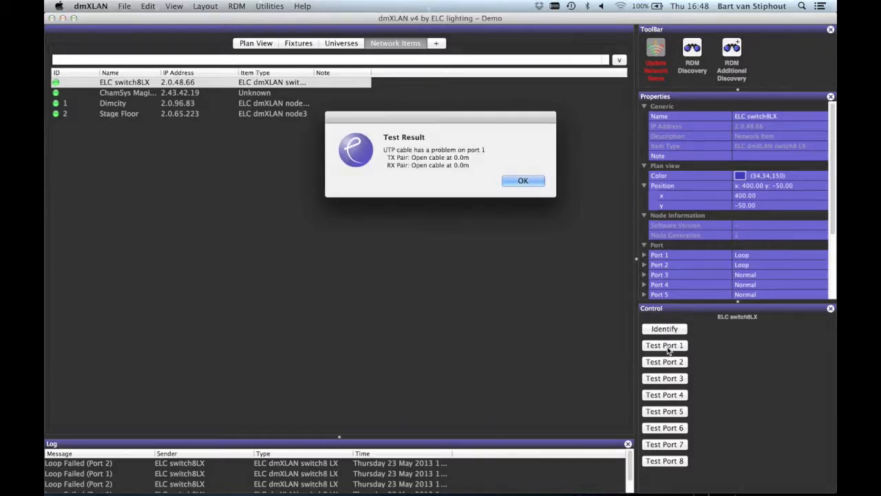
pyautogui.click(525, 180)
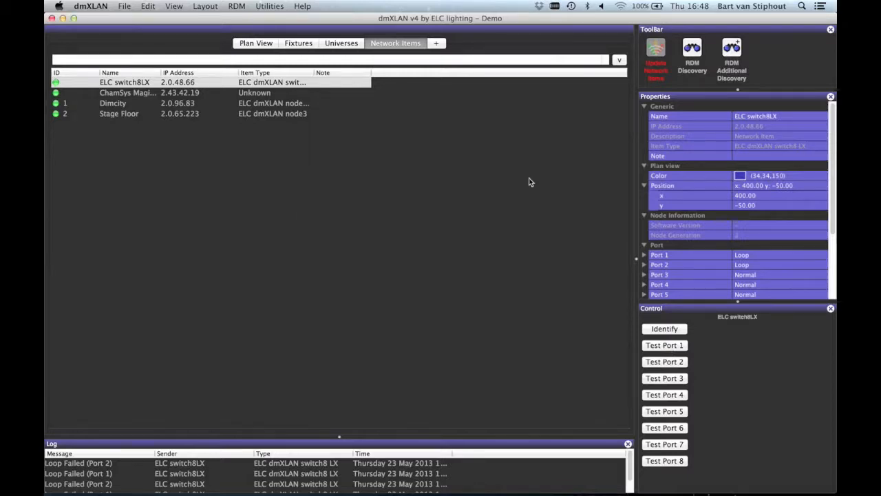
pyautogui.click(665, 329)
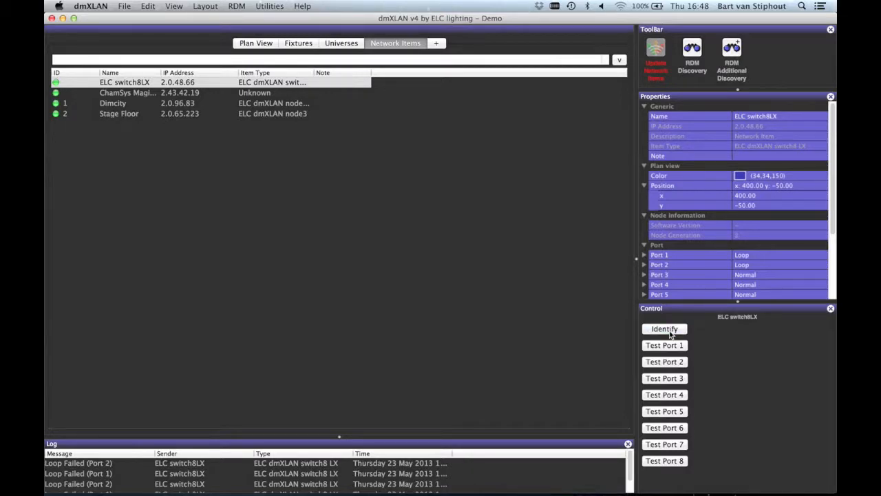